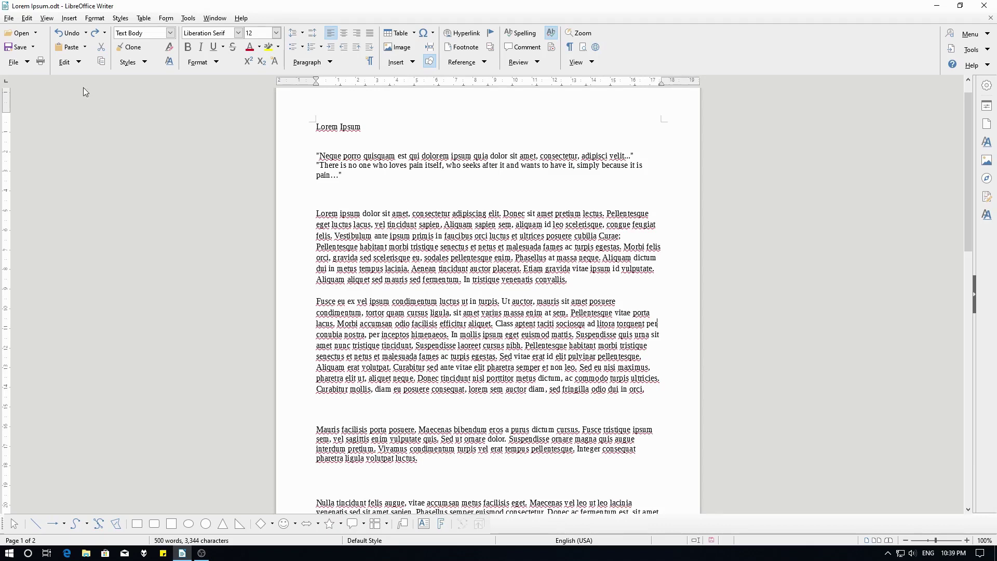
# Step: Insert the watermark "Sample" in Liberation Sans, angled 45° with 50% transparency and the colour #C0C0C0
pyautogui.click(63, 62)
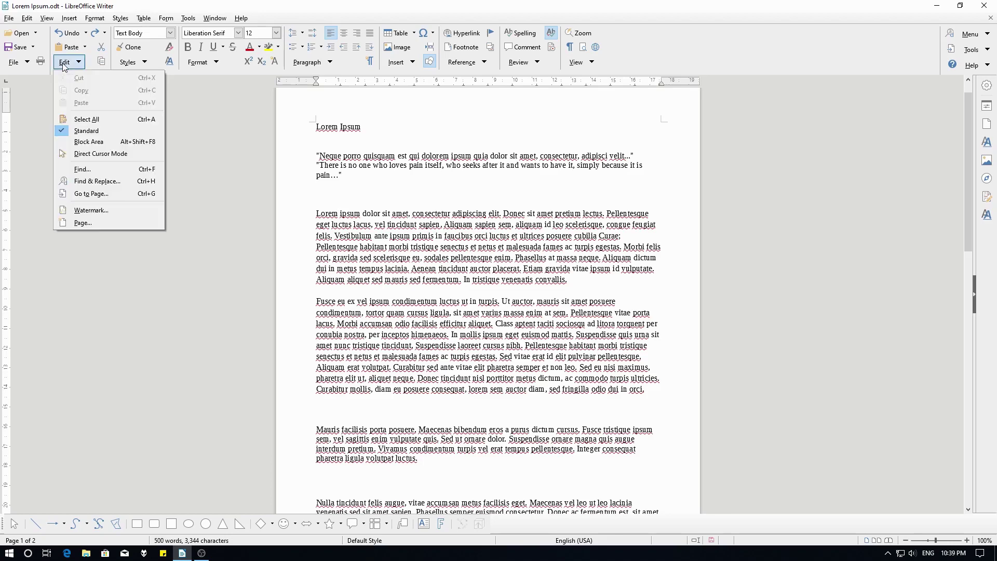
pyautogui.click(86, 211)
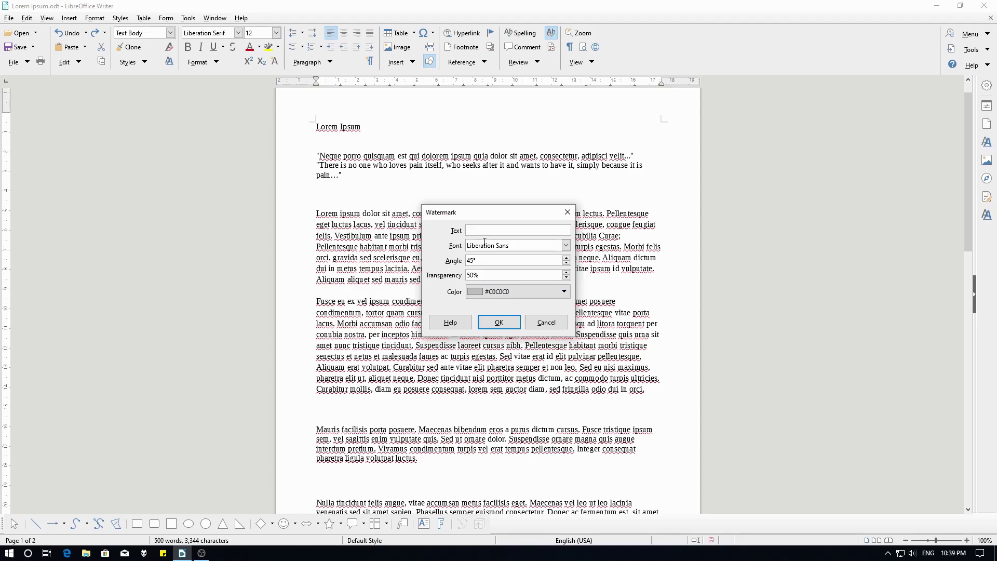
pyautogui.write('ample')
pyautogui.click(566, 245)
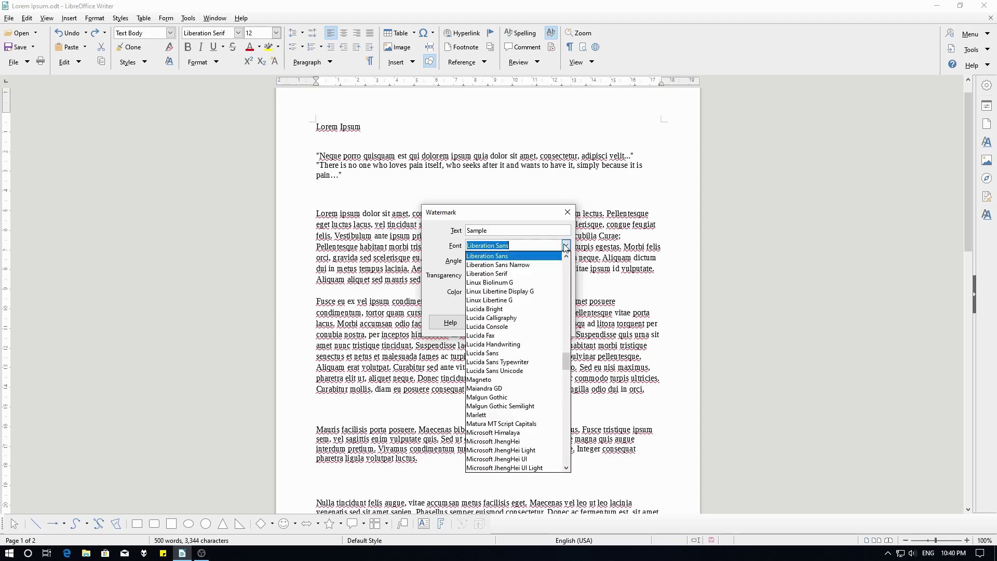
pyautogui.click(446, 279)
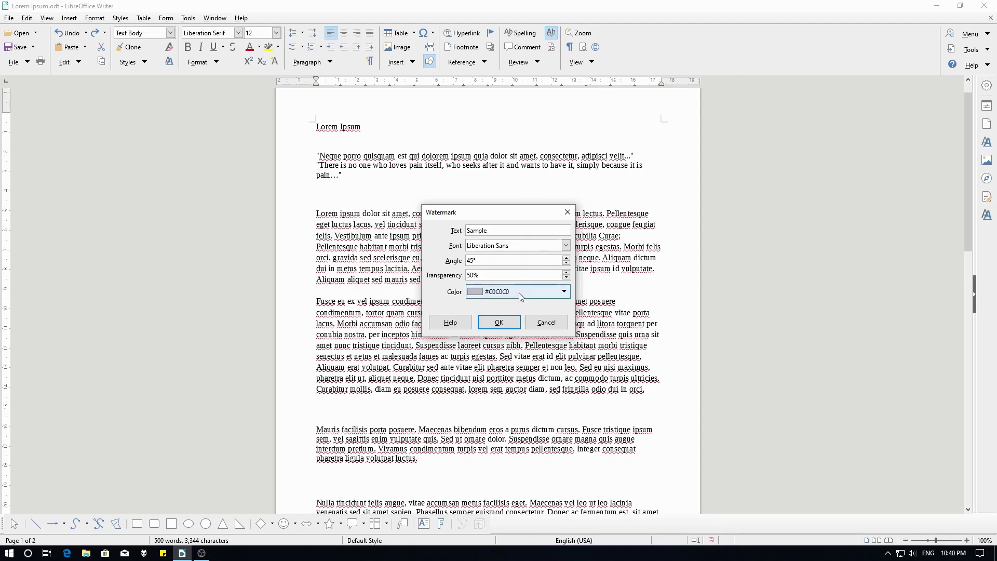
pyautogui.click(499, 323)
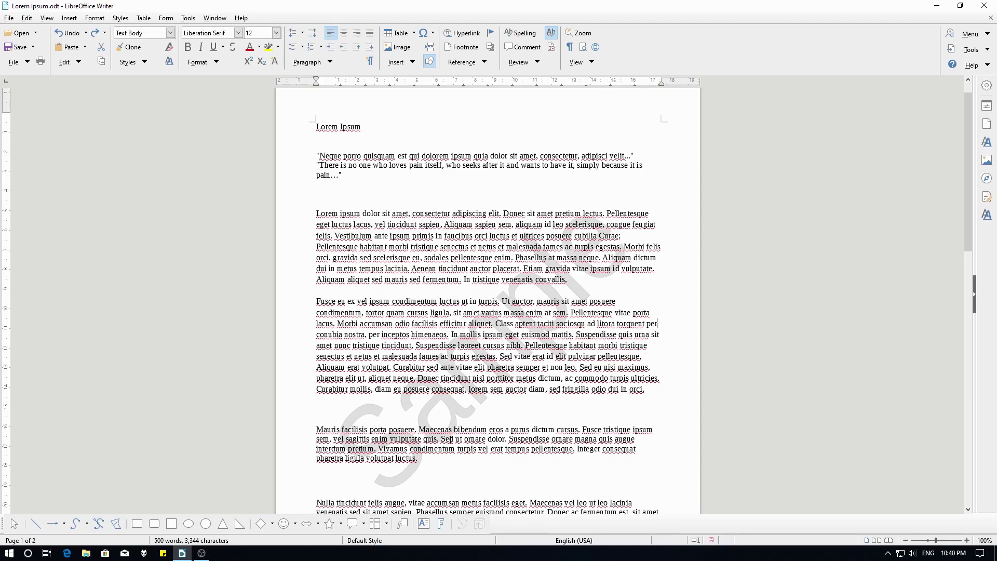
# Step: Examine the watermark's placement on both pages of the document
pyautogui.scroll(-15, 450, 440)
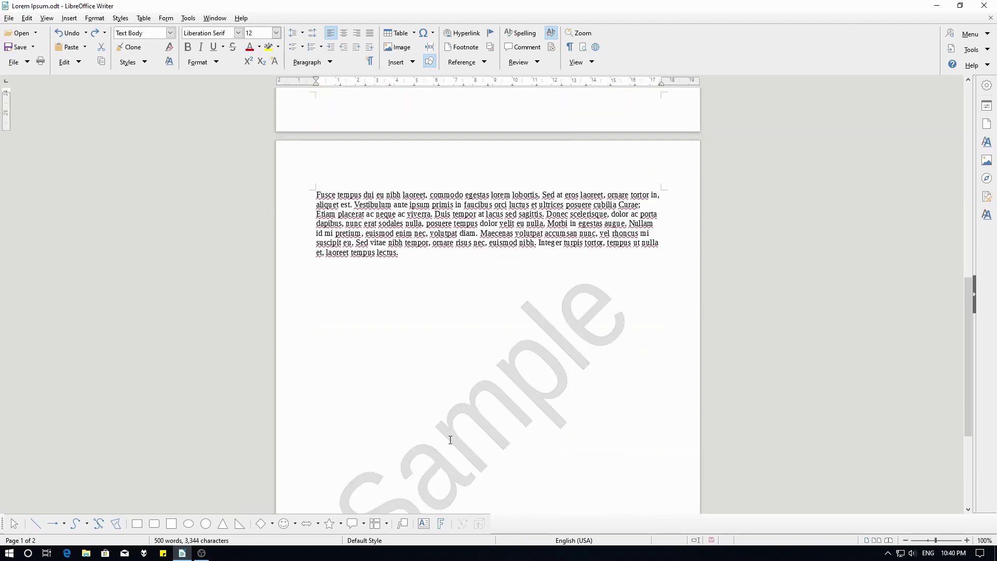
pyautogui.scroll(15, 451, 439)
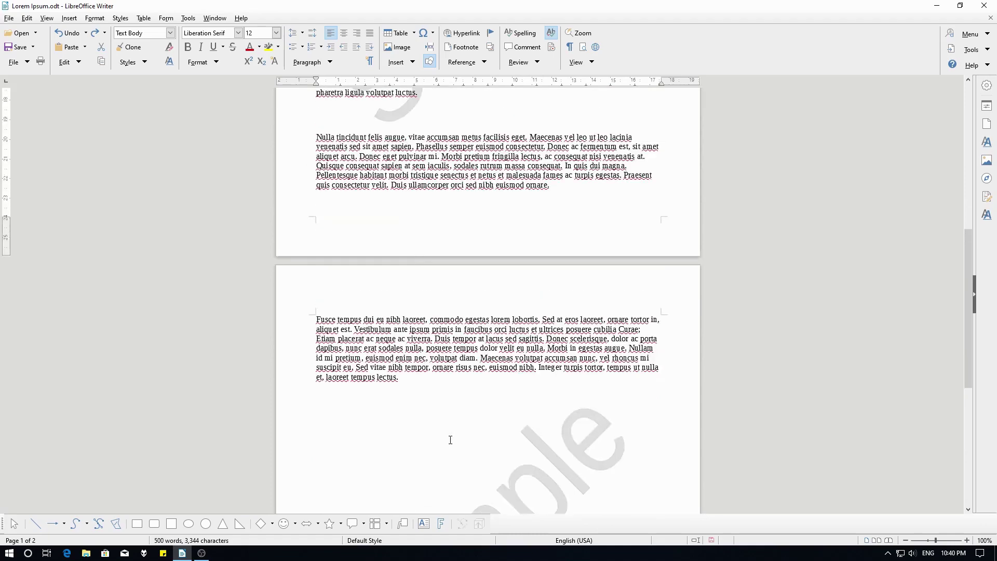
pyautogui.scroll(-15, 450, 439)
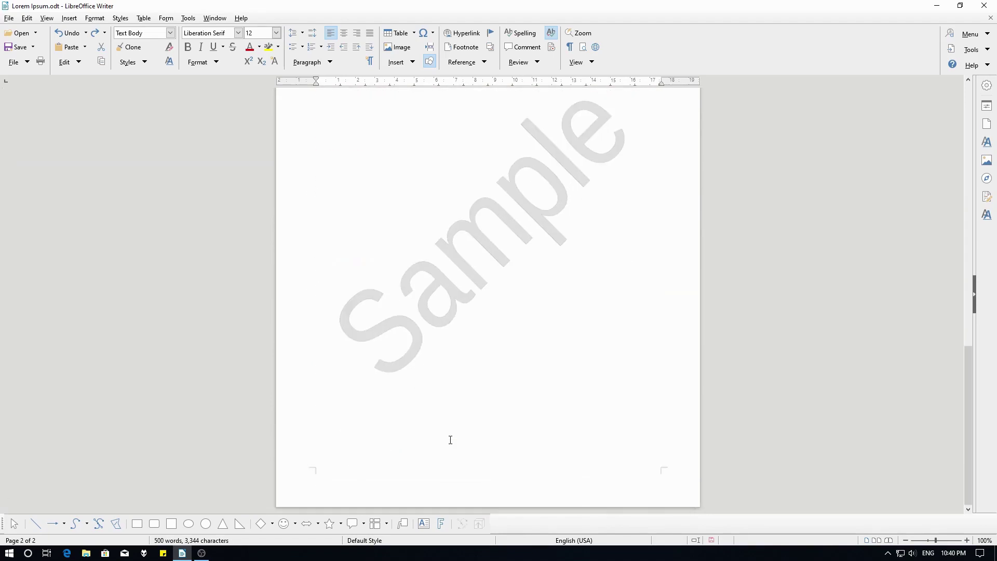
pyautogui.keyDown('ctrl'); pyautogui.scroll(5, 450, 439); pyautogui.keyUp('ctrl')
pyautogui.keyDown('ctrl'); pyautogui.scroll(-3, 451, 440); pyautogui.keyUp('ctrl')
pyautogui.keyDown('ctrl'); pyautogui.scroll(2, 451, 439); pyautogui.keyUp('ctrl')
pyautogui.scroll(-10, 451, 439)
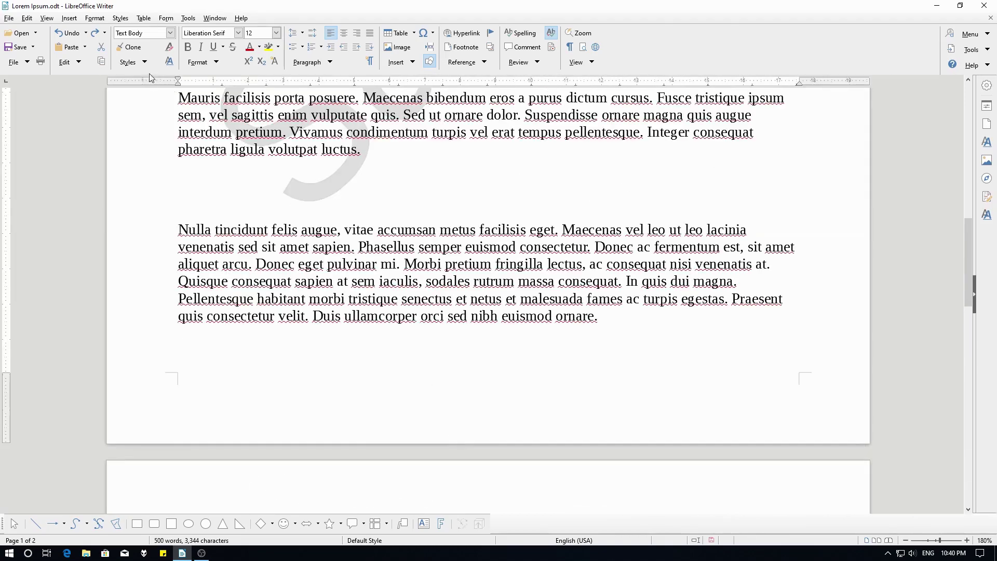
# Step: Set the watermark's angle to 0° and its transparency to 0%
pyautogui.click(66, 62)
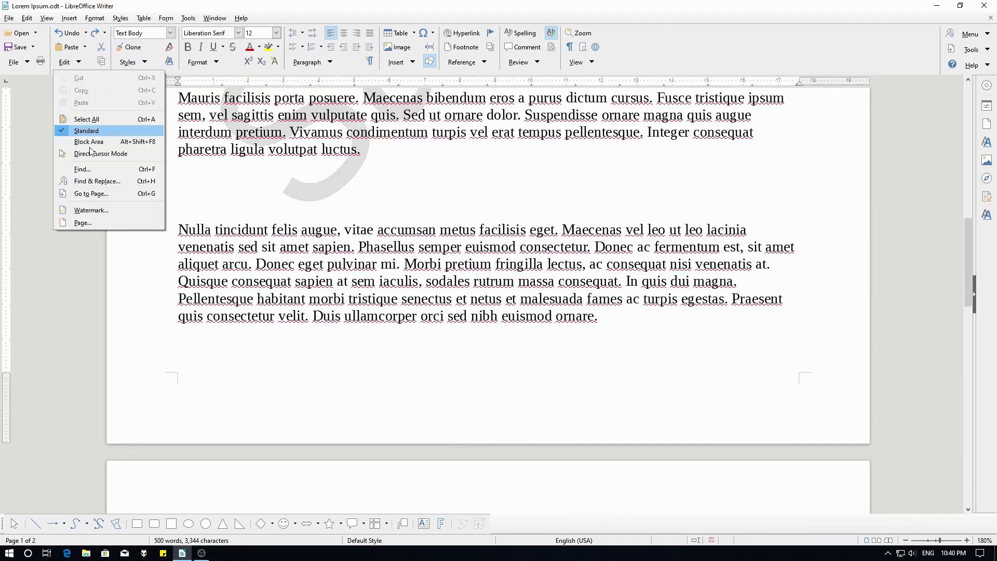
pyautogui.click(97, 211)
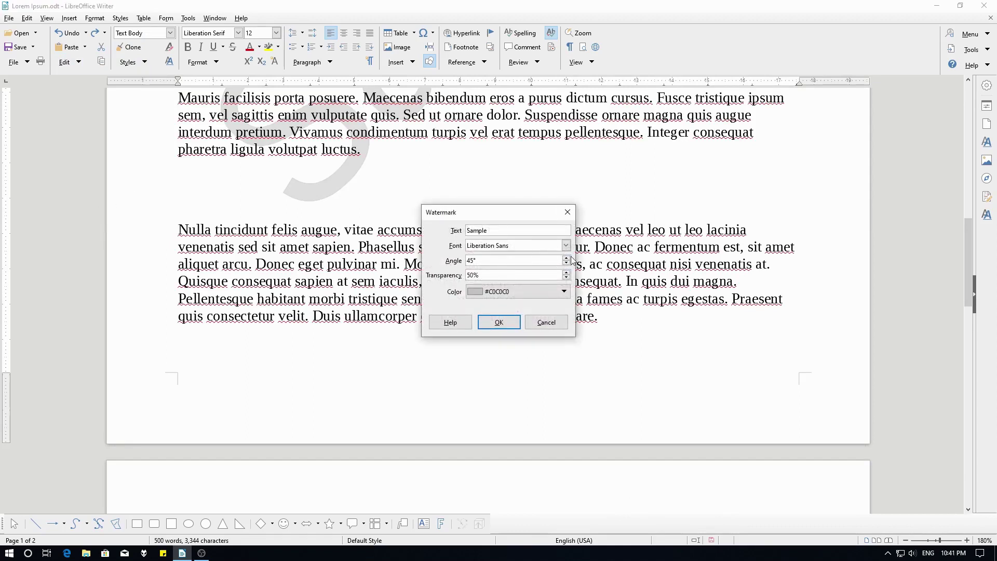
pyautogui.moveTo(530, 260); pyautogui.dragTo(445, 270)
pyautogui.write('0')
pyautogui.press('Tab')
pyautogui.write('0')
pyautogui.click(517, 328)
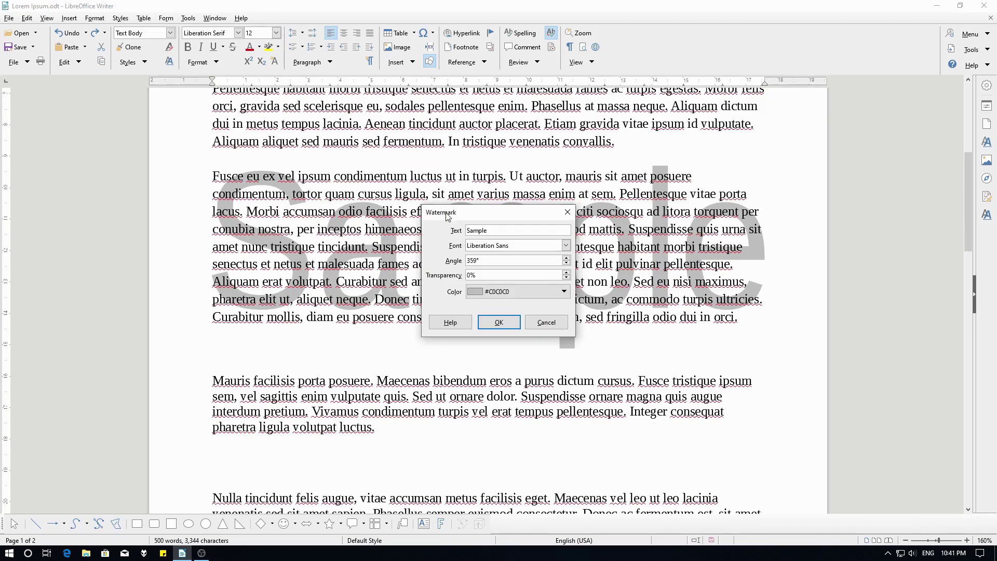
# Step: Try to set the watermark's angle to 360°
pyautogui.moveTo(448, 217); pyautogui.dragTo(462, 237)
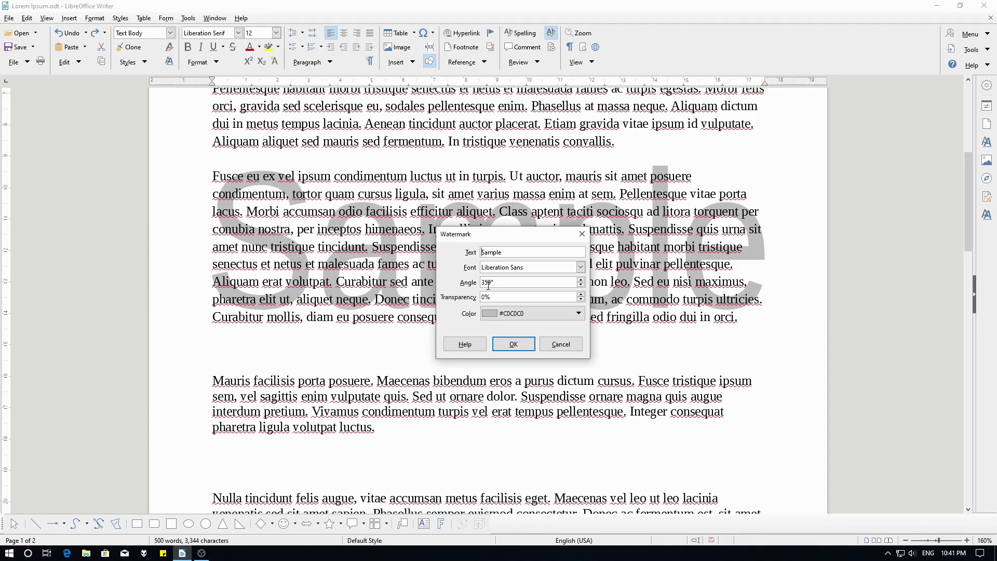
pyautogui.click(490, 284)
pyautogui.press('BackSpace')
pyautogui.press('BackSpace')
pyautogui.write('60')
pyautogui.click(513, 344)
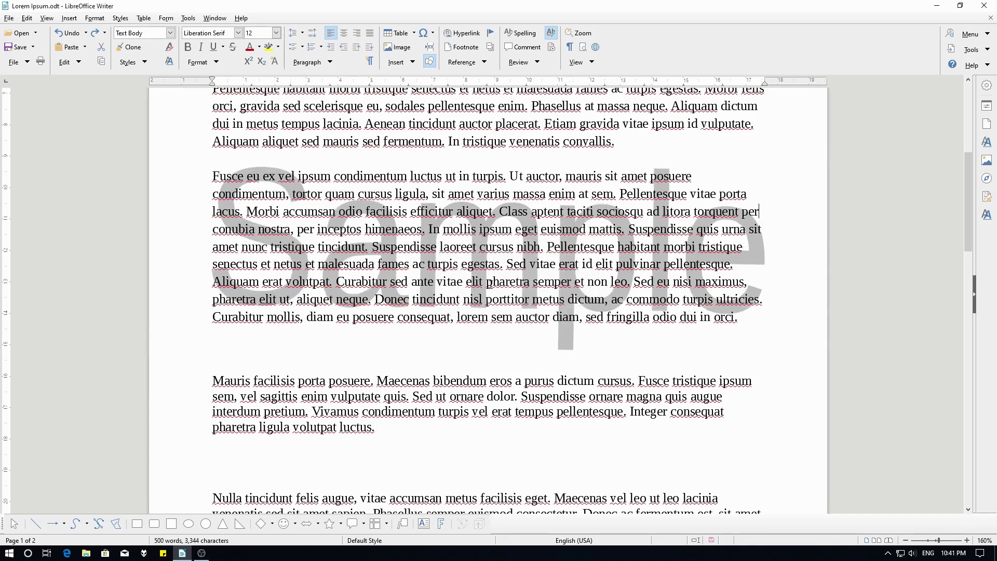
pyautogui.click(268, 262)
# Step: Set the watermark's angle to 1° and its transparency to 100%
pyautogui.click(67, 62)
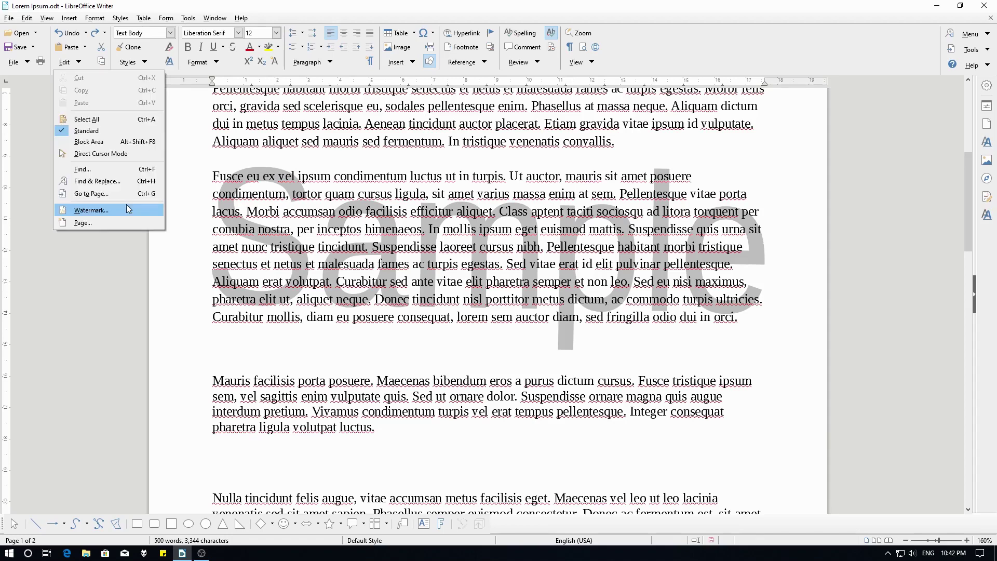
pyautogui.click(128, 209)
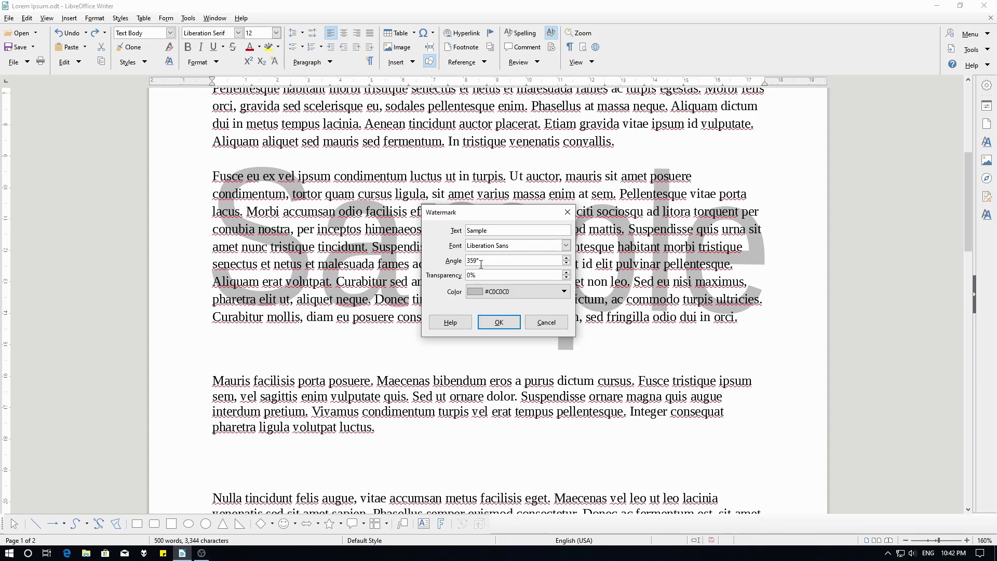
pyautogui.moveTo(531, 260); pyautogui.dragTo(418, 260)
pyautogui.write('2')
pyautogui.press('BackSpace')
pyautogui.write('1')
pyautogui.moveTo(471, 277); pyautogui.dragTo(458, 277)
pyautogui.write('100')
pyautogui.click(499, 323)
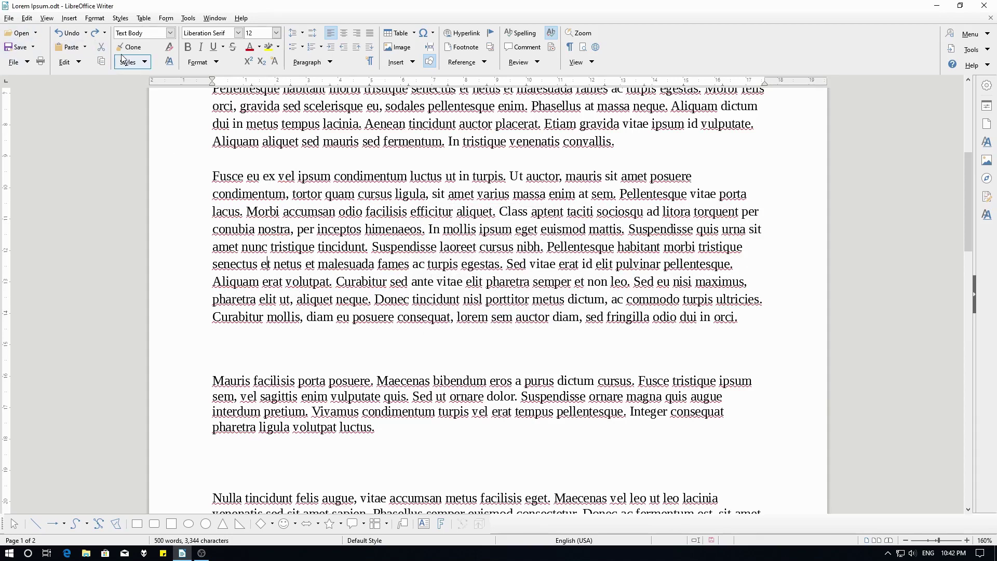
# Step: Set the watermark's transparency to 50%
pyautogui.click(66, 62)
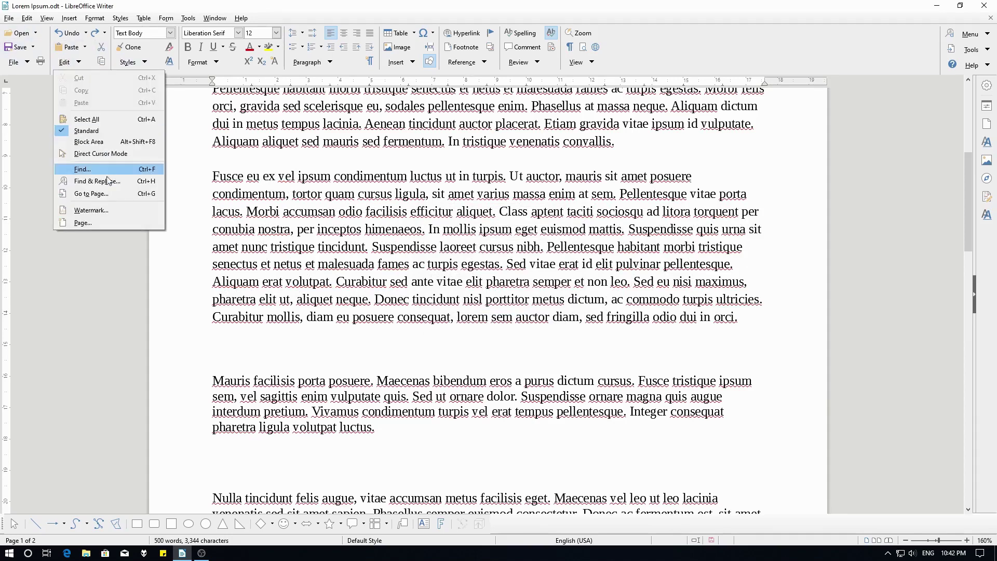
pyautogui.click(97, 211)
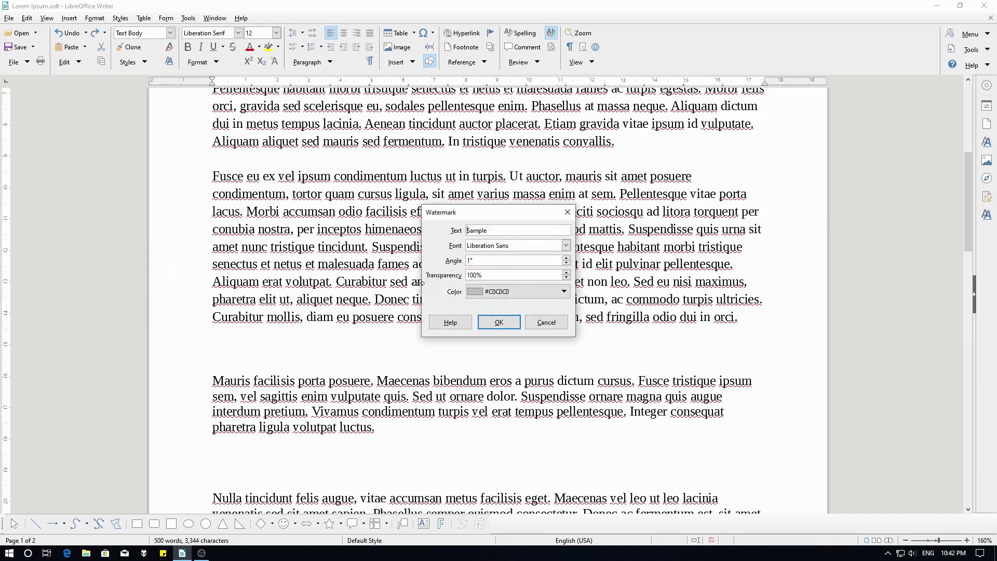
pyautogui.moveTo(478, 274); pyautogui.dragTo(465, 275)
pyautogui.write('50')
pyautogui.press('Return')
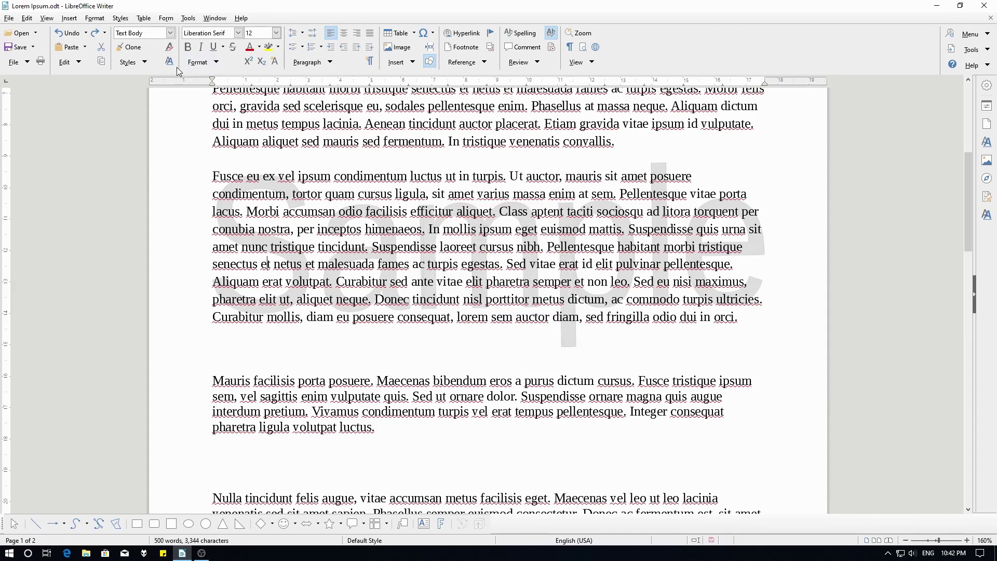
# Step: Set the watermark's angle to 90° so its text runs vertically up the page
pyautogui.click(143, 67)
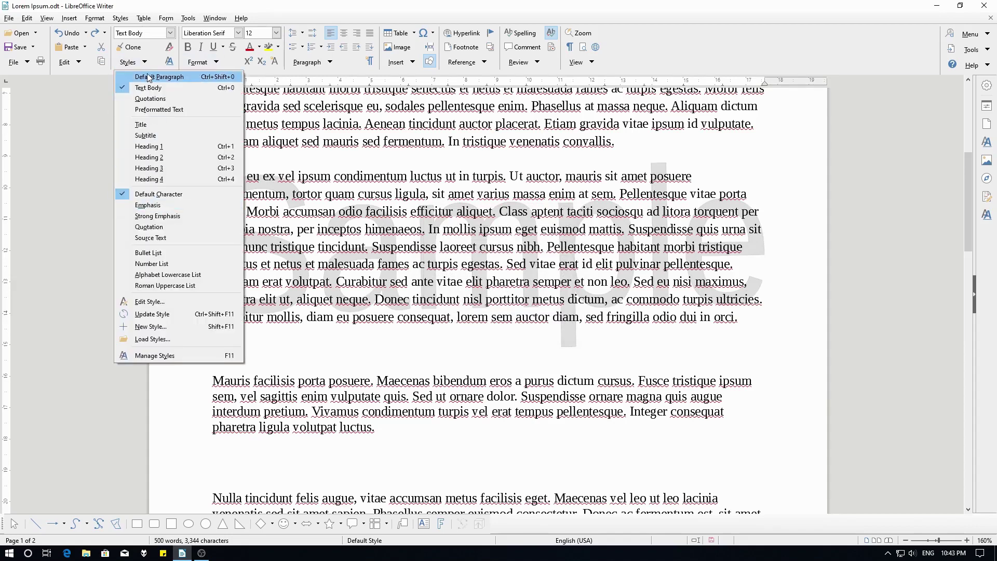
pyautogui.click(73, 66)
pyautogui.click(72, 67)
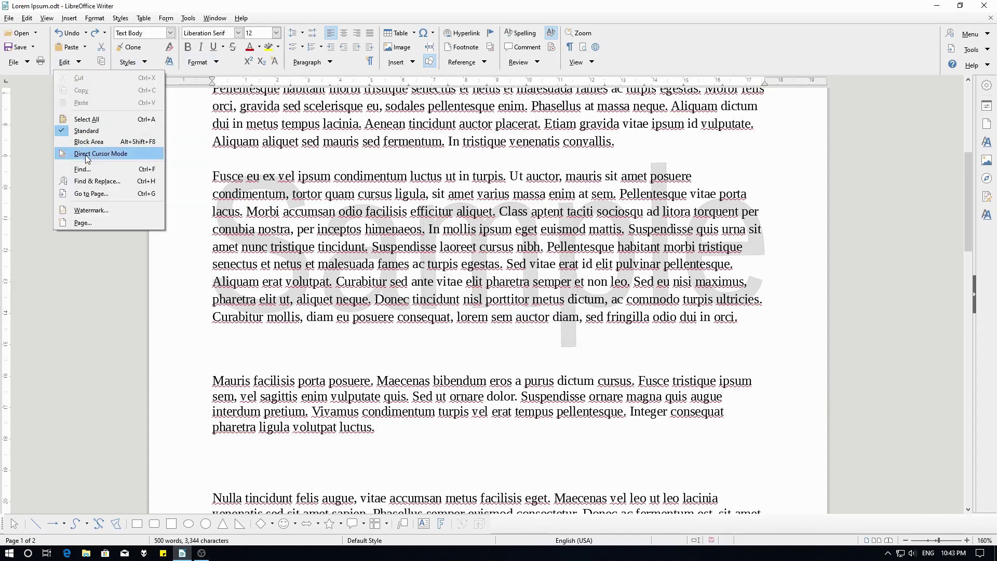
pyautogui.click(90, 213)
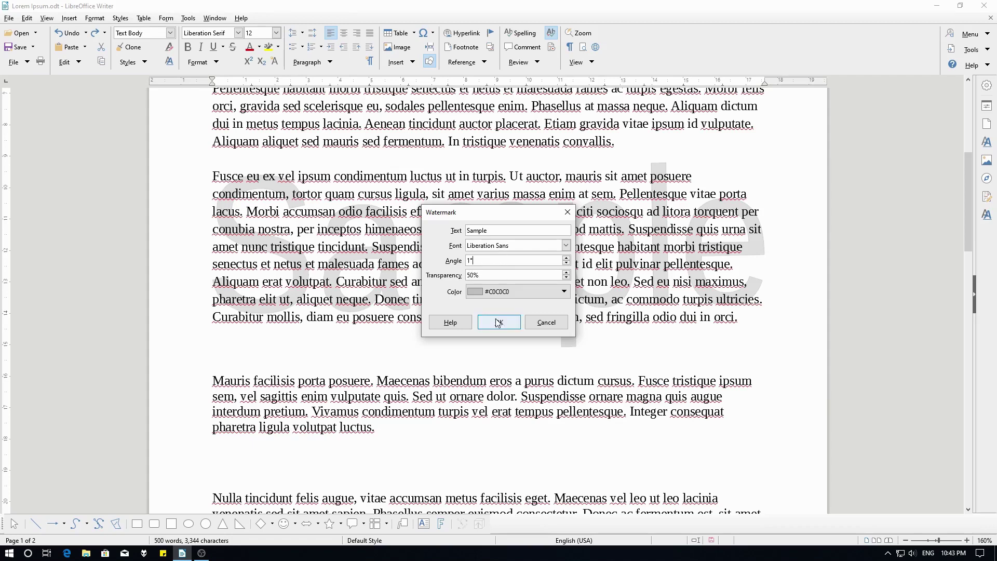
pyautogui.moveTo(470, 261); pyautogui.dragTo(464, 262)
pyautogui.press('BackSpace')
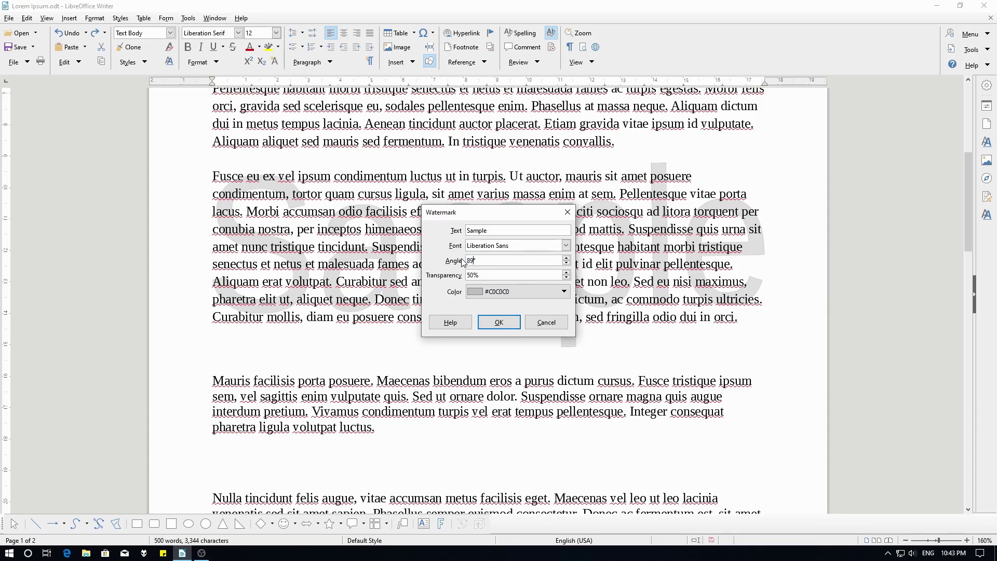
pyautogui.write('90')
pyautogui.press('Return')
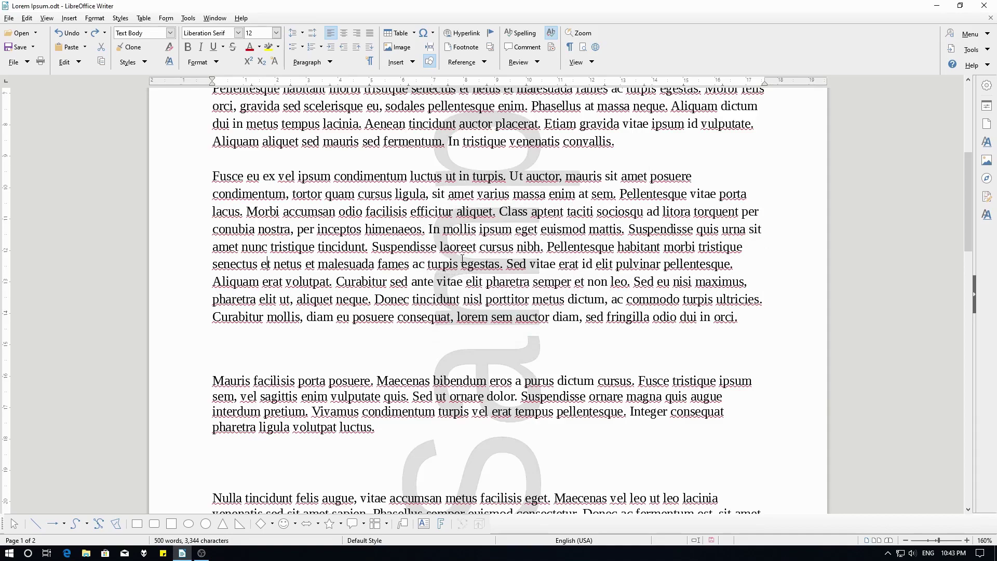
# Step: Change the colour of the 45° "Sample" watermark to Green 3 from the libreoffice palette
pyautogui.scroll(-5, 463, 258)
pyautogui.scroll(4, 463, 259)
pyautogui.scroll(-2, 462, 259)
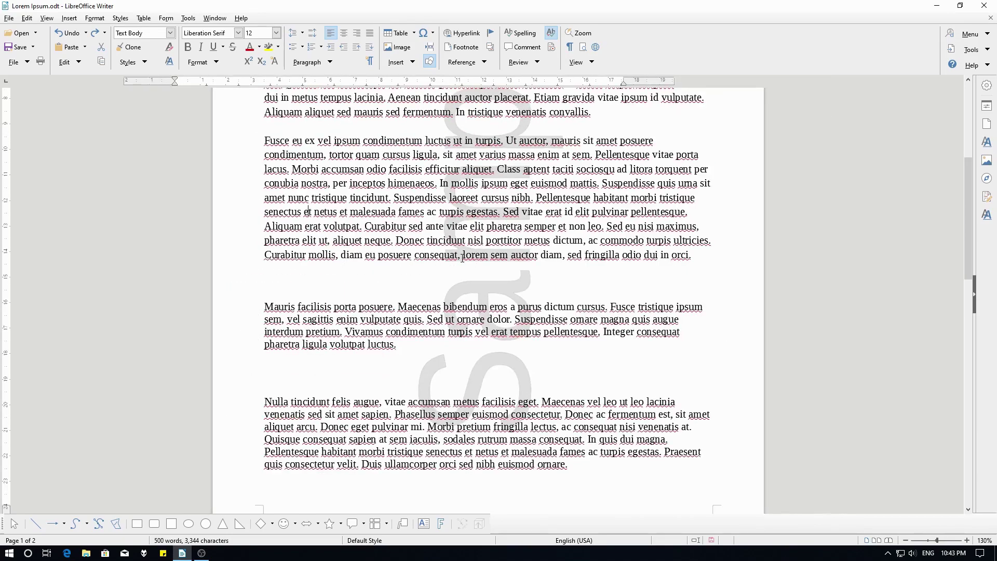
pyautogui.hotkey('ctrl', 'Home')
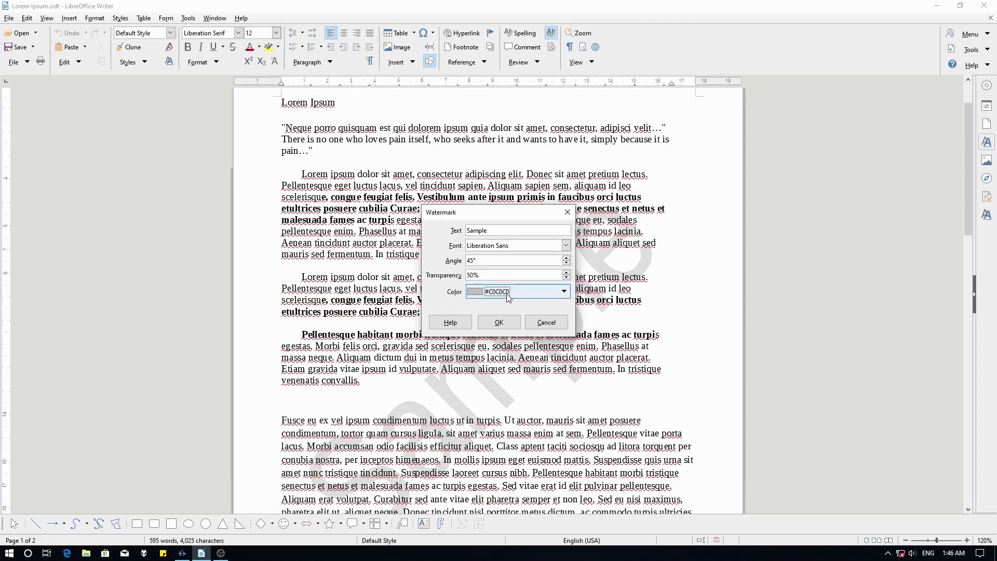
pyautogui.click(508, 292)
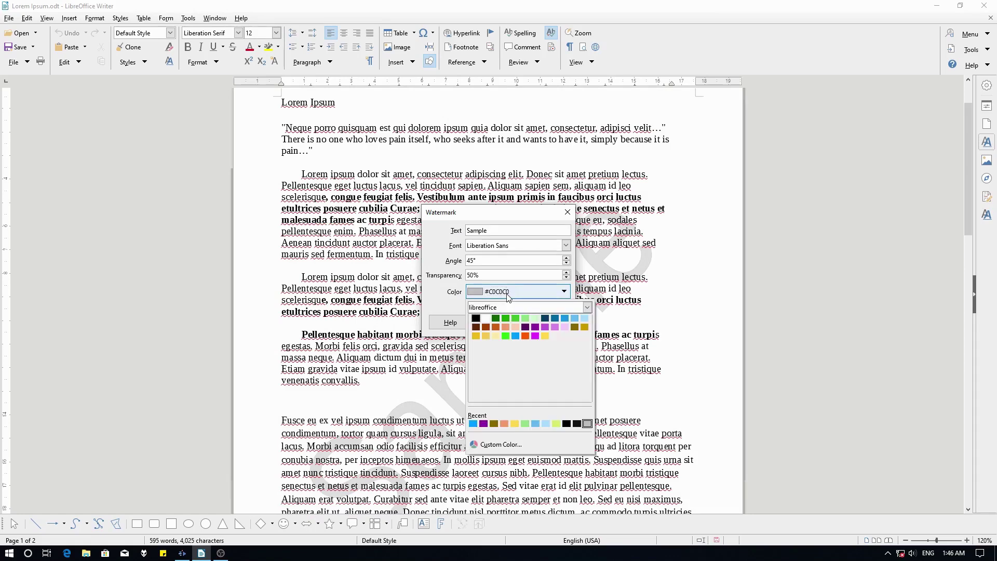
pyautogui.click(523, 318)
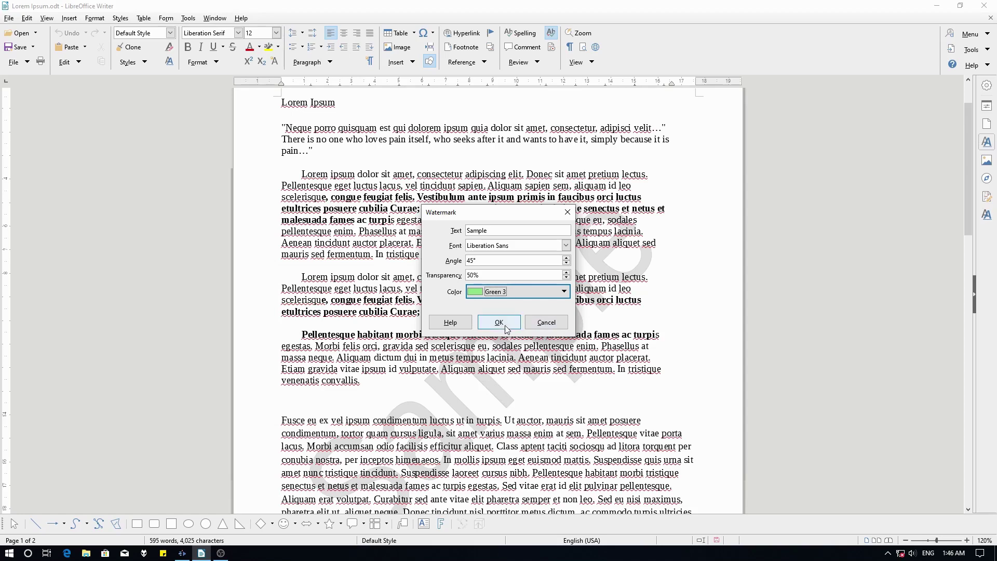
pyautogui.click(499, 322)
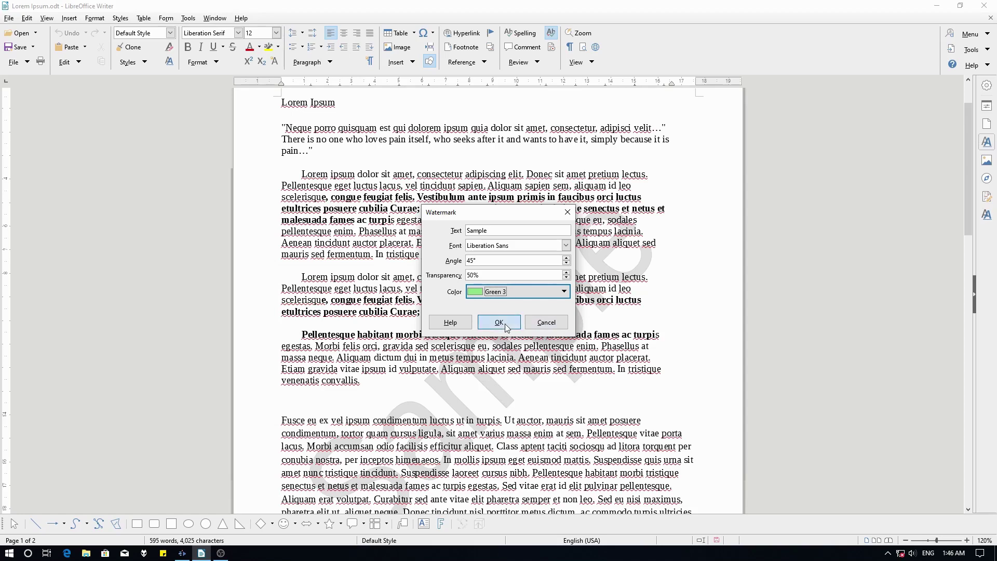
# Step: Browse the palettes offered for the watermark colour, including freecolour-hlc and html, and return to the libreoffice palette
pyautogui.scroll(-3, 435, 369)
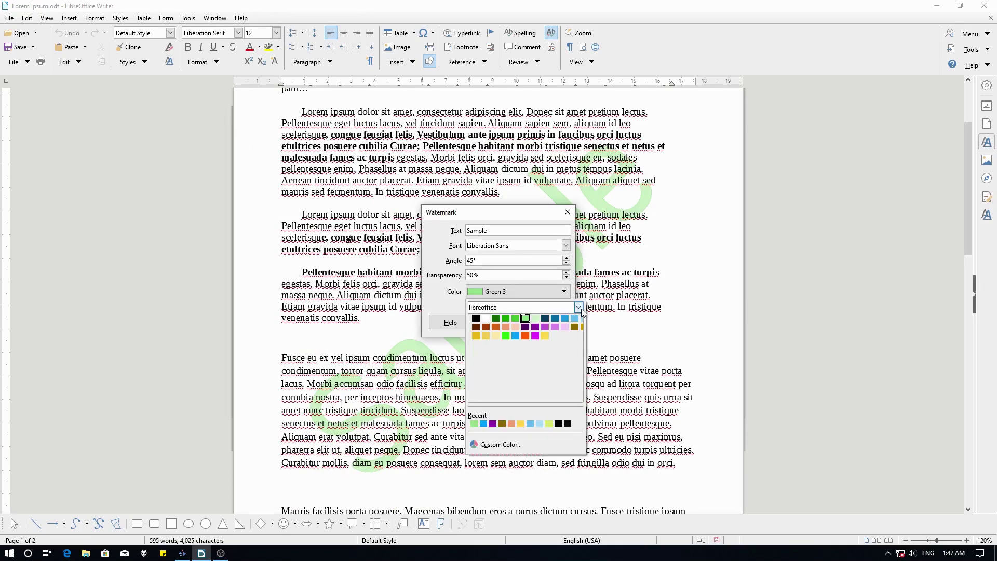
pyautogui.click(578, 308)
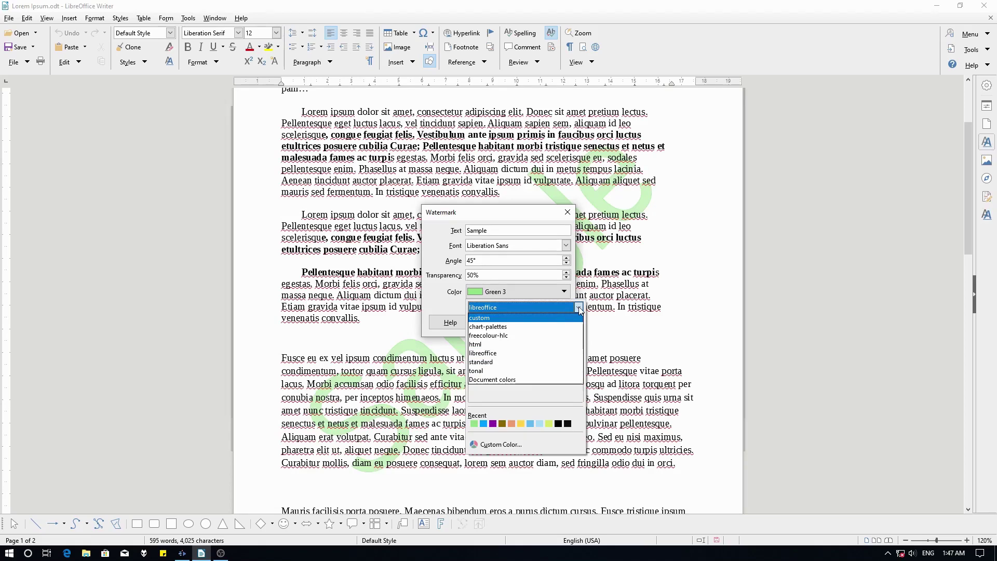
pyautogui.click(553, 319)
pyautogui.click(578, 308)
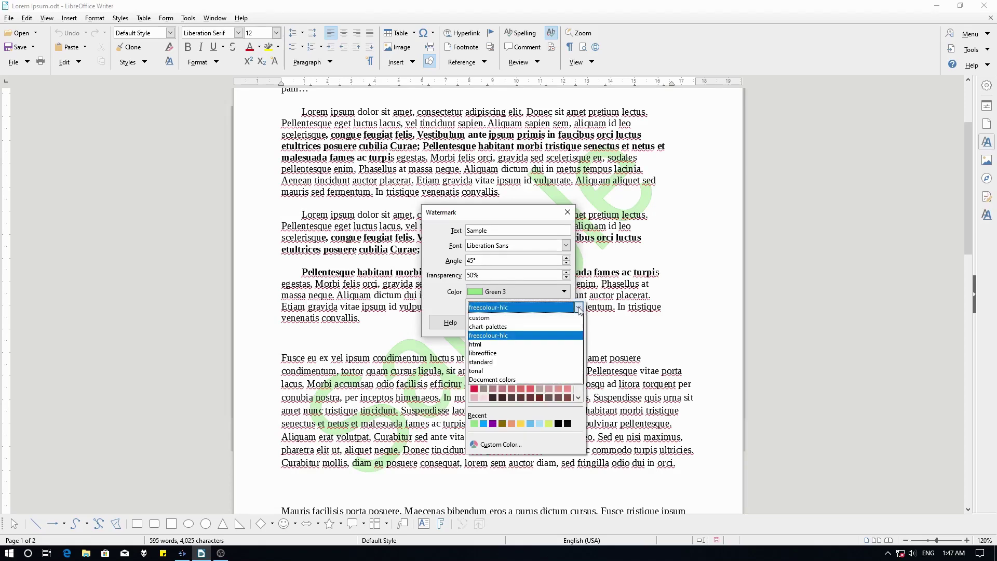
pyautogui.click(547, 345)
pyautogui.click(578, 307)
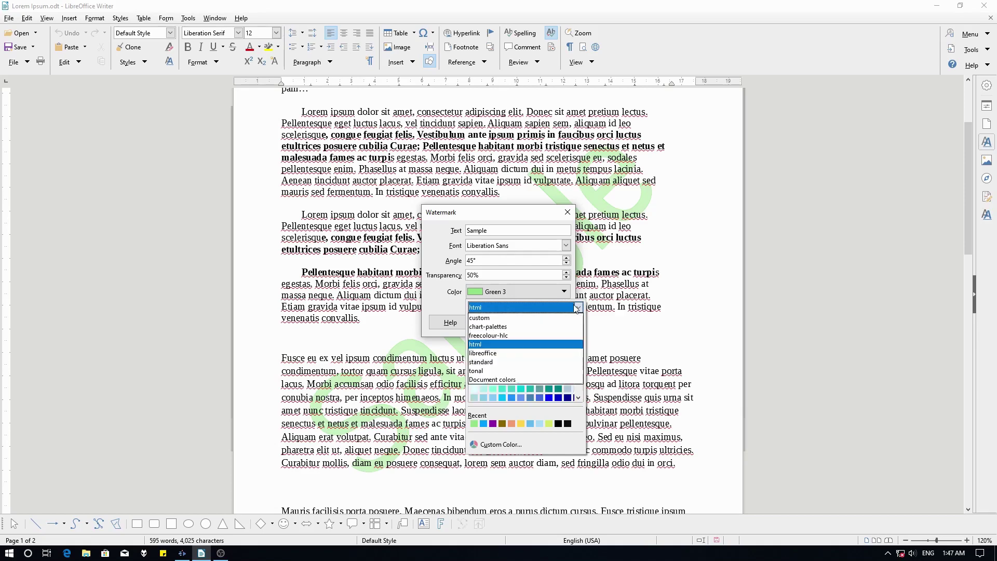
pyautogui.click(482, 353)
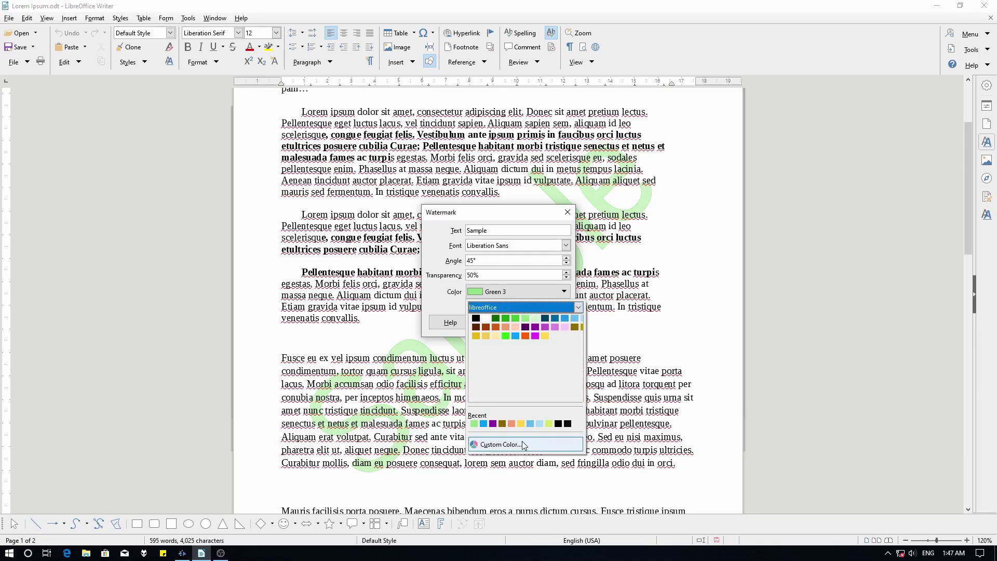
# Step: Set the 45° "Sample" watermark's colour to the custom hex value C0C0C0 and apply it
pyautogui.click(524, 445)
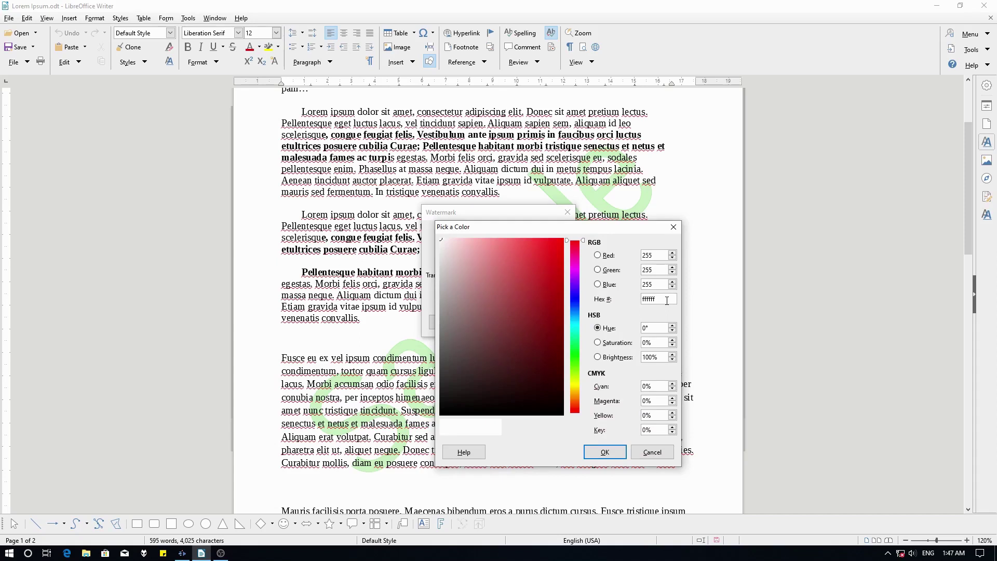
pyautogui.doubleClick(667, 301)
pyautogui.press('BackSpace')
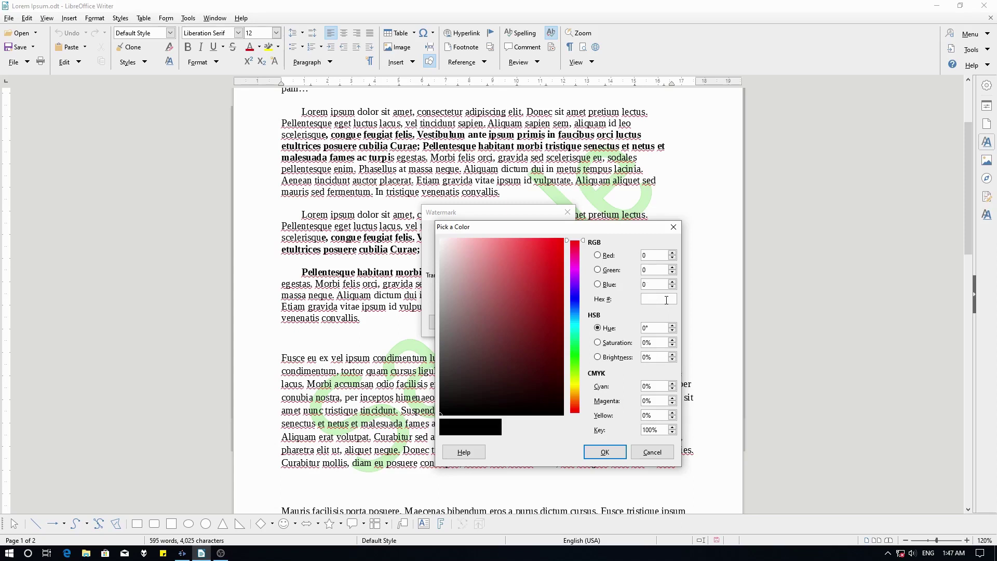
pyautogui.write('C0')
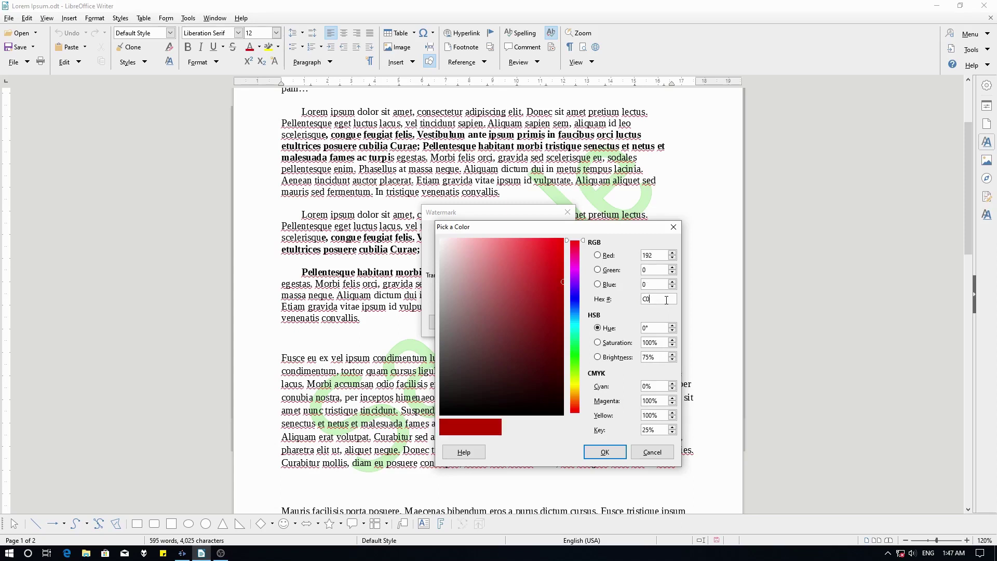
pyautogui.press('BackSpace')
pyautogui.write('0C0C0')
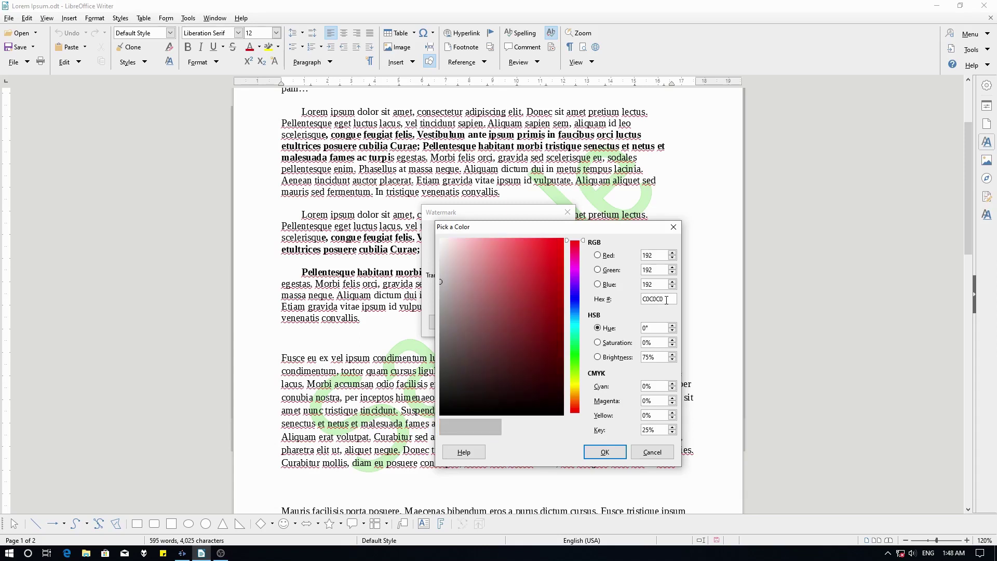
pyautogui.click(604, 452)
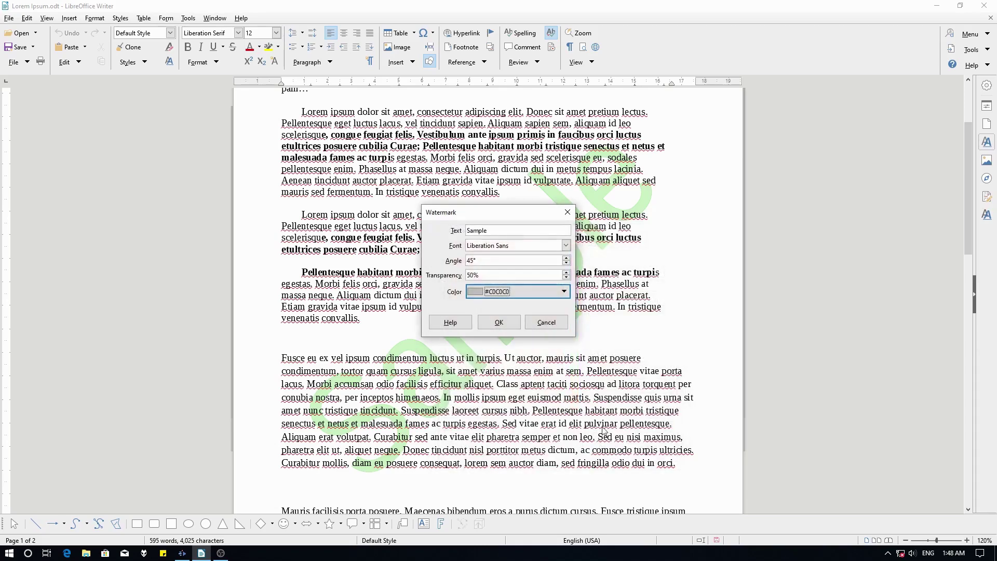
pyautogui.click(501, 321)
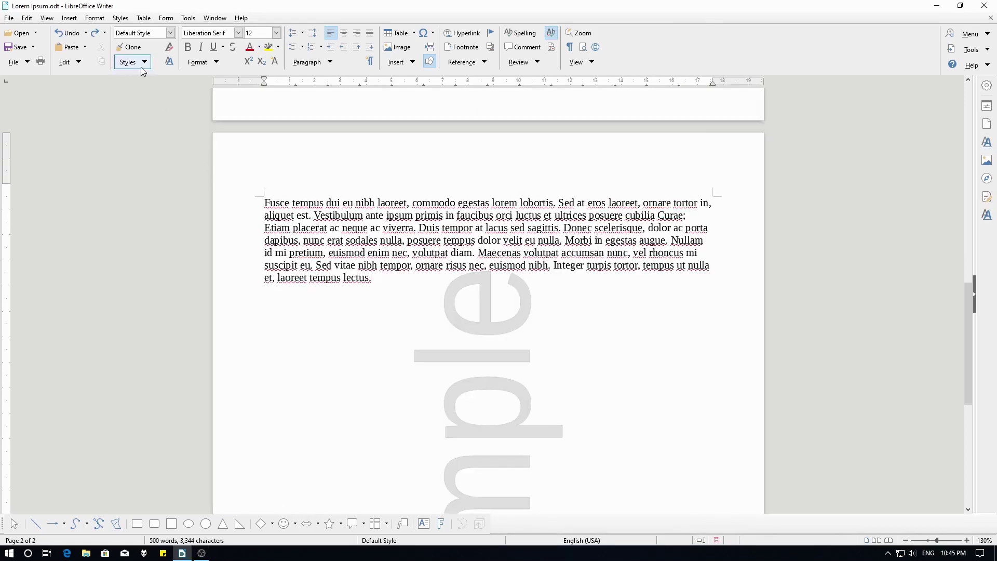
# Step: Remove the vertical "Sample" watermark from the document by clearing its text and applying the change
pyautogui.click(64, 62)
pyautogui.click(107, 231)
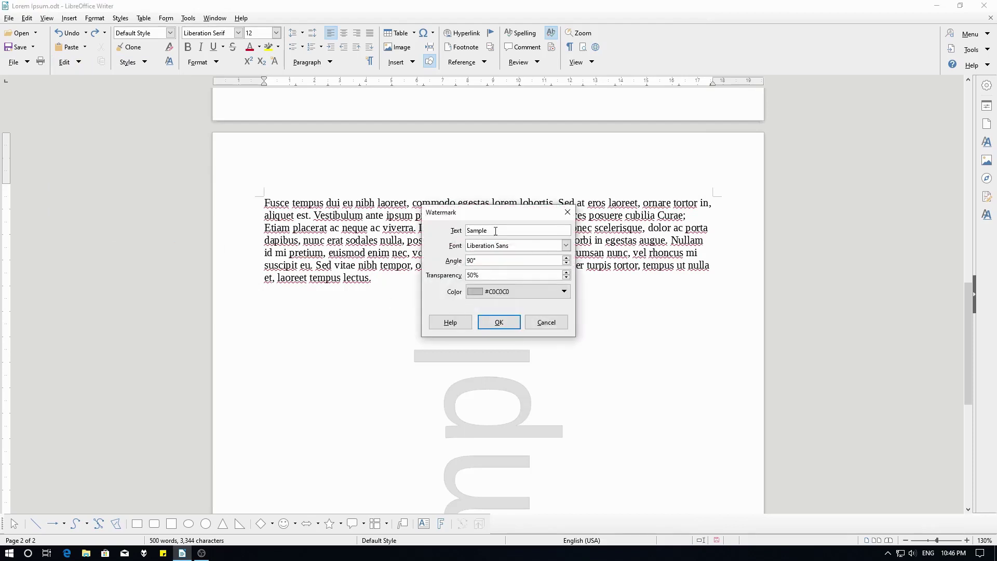
pyautogui.doubleClick(485, 230)
pyautogui.press('BackSpace')
pyautogui.press('Return')
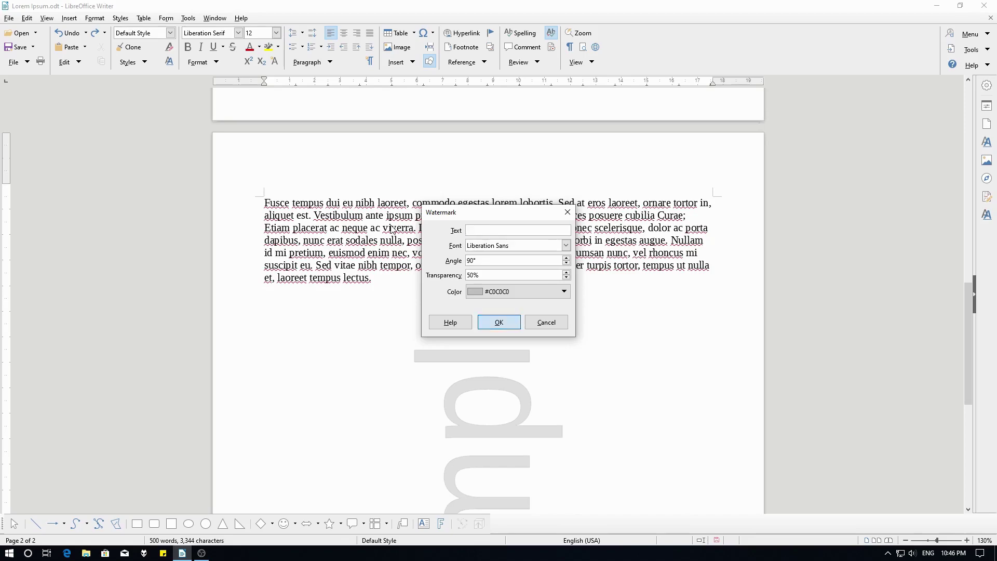